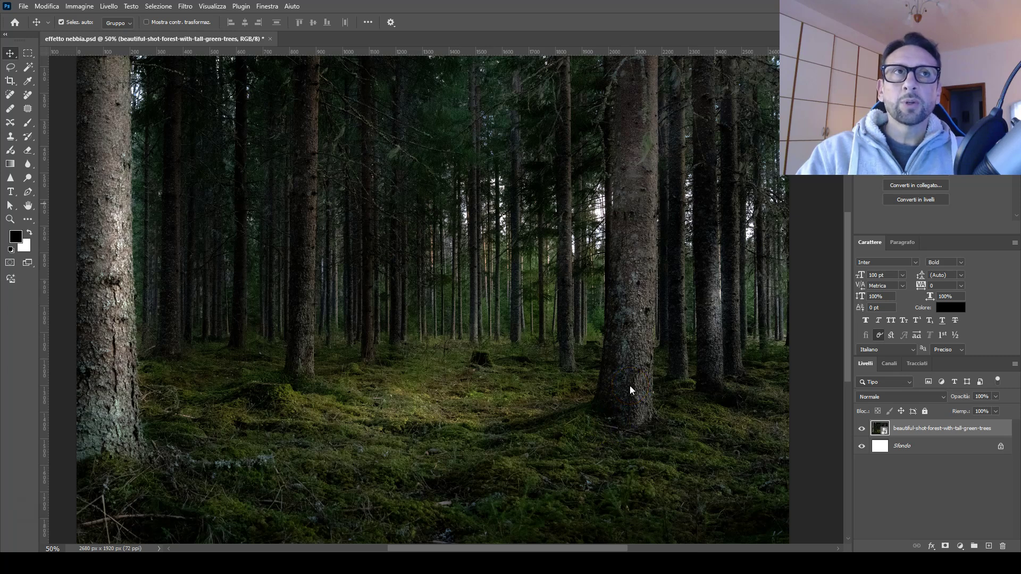
# Select the Sfondo layer, then the forest photo layer, in the Layers panel
pyautogui.click(916, 446)
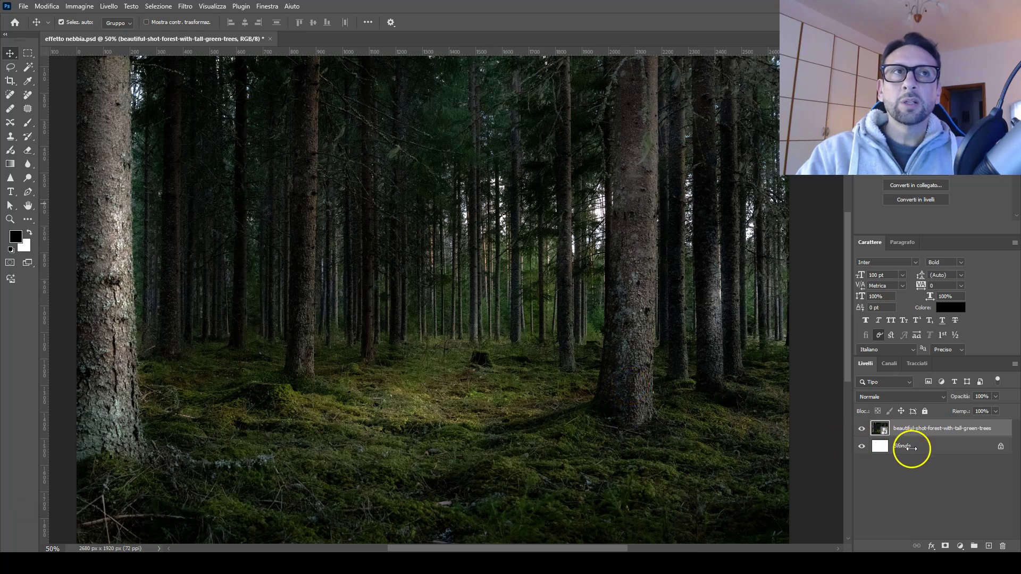
pyautogui.click(914, 433)
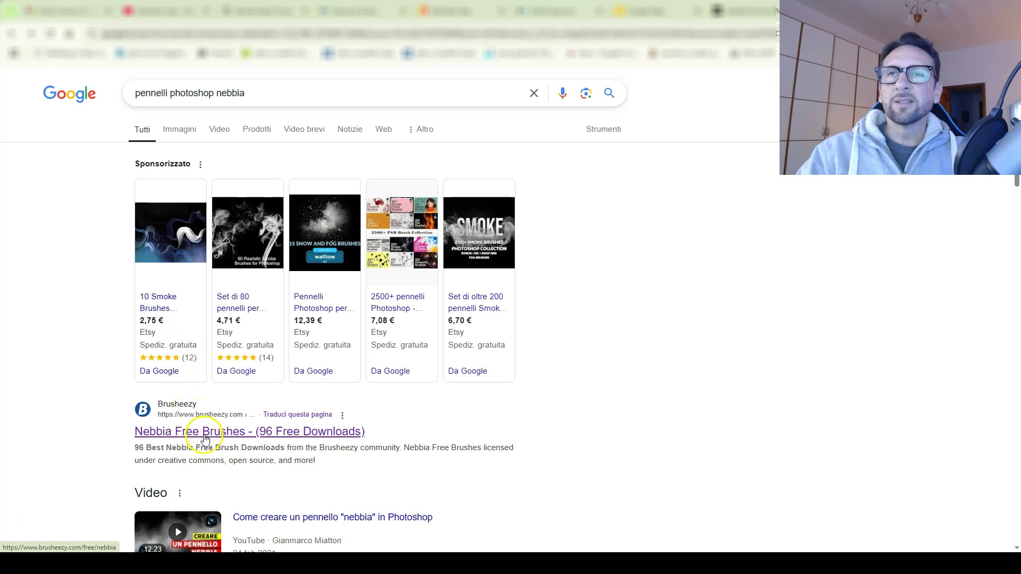
# Open Brusheezy's 'Nebbia Free Brushes' page and scroll through the FOG brush packs
pyautogui.click(206, 437)
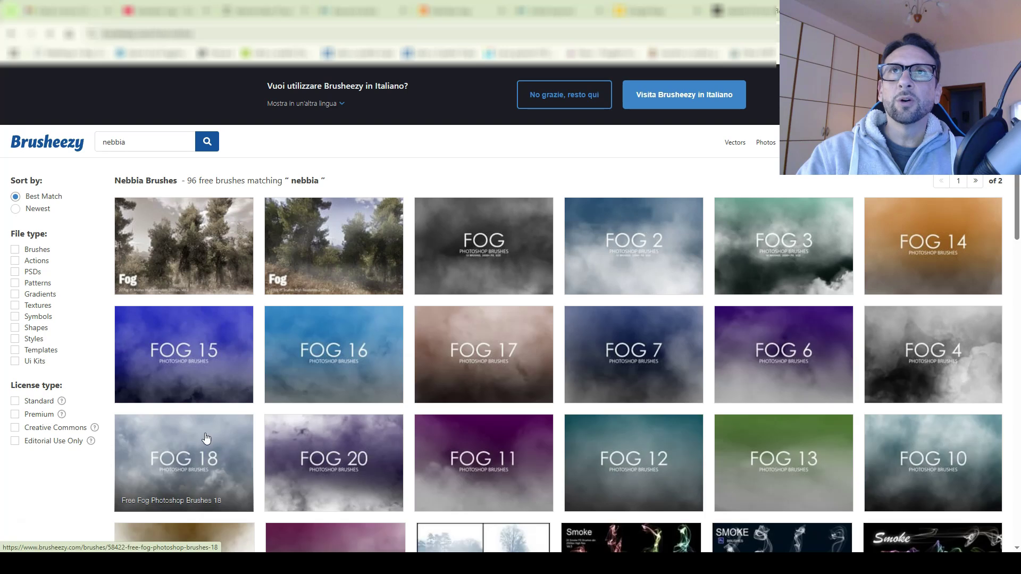
pyautogui.scroll(-1, 363, 294)
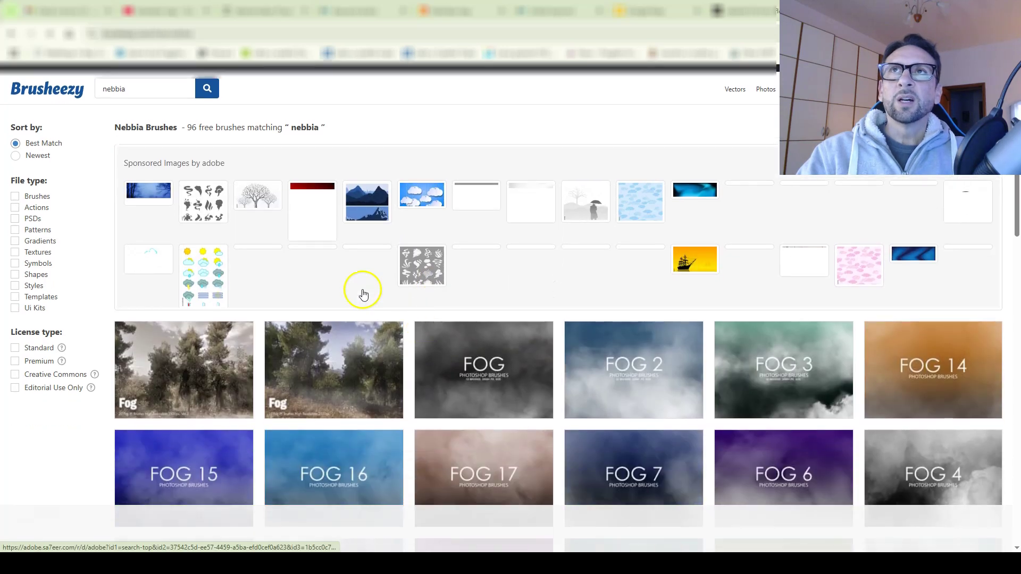
pyautogui.scroll(-2, 405, 190)
pyautogui.scroll(-1, 410, 182)
pyautogui.scroll(-1, 404, 191)
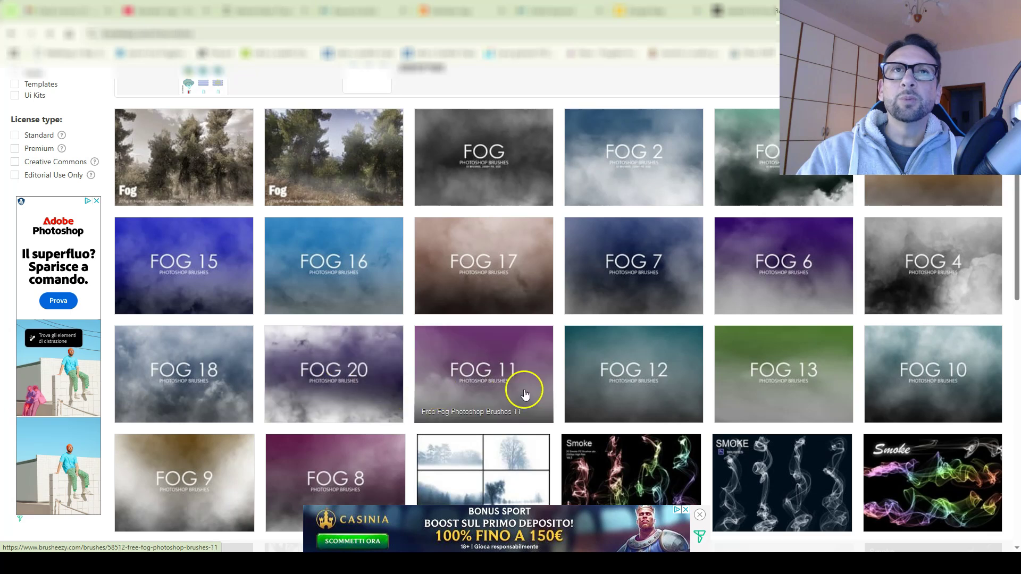
pyautogui.scroll(2, 669, 273)
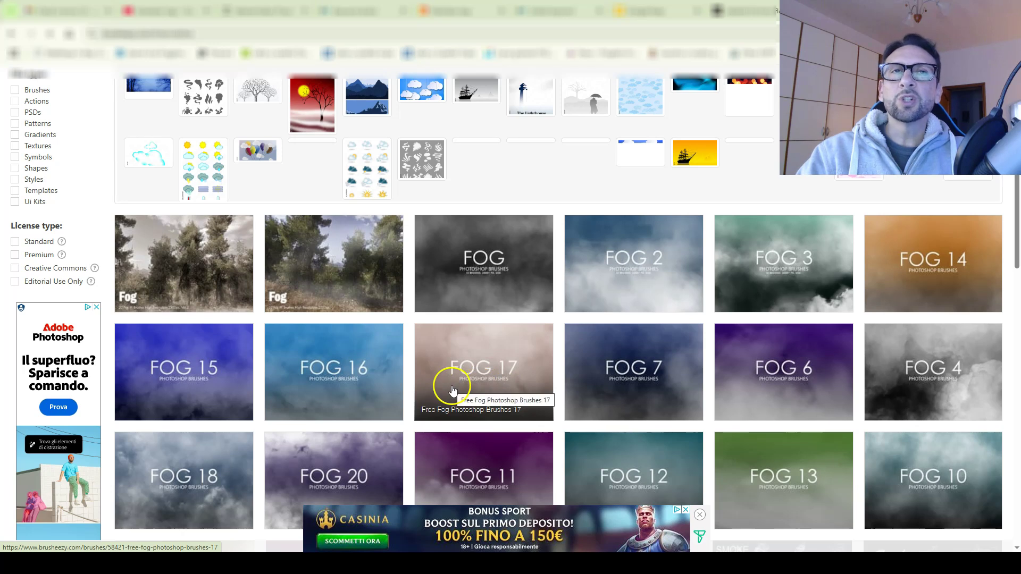
pyautogui.scroll(-1, 448, 386)
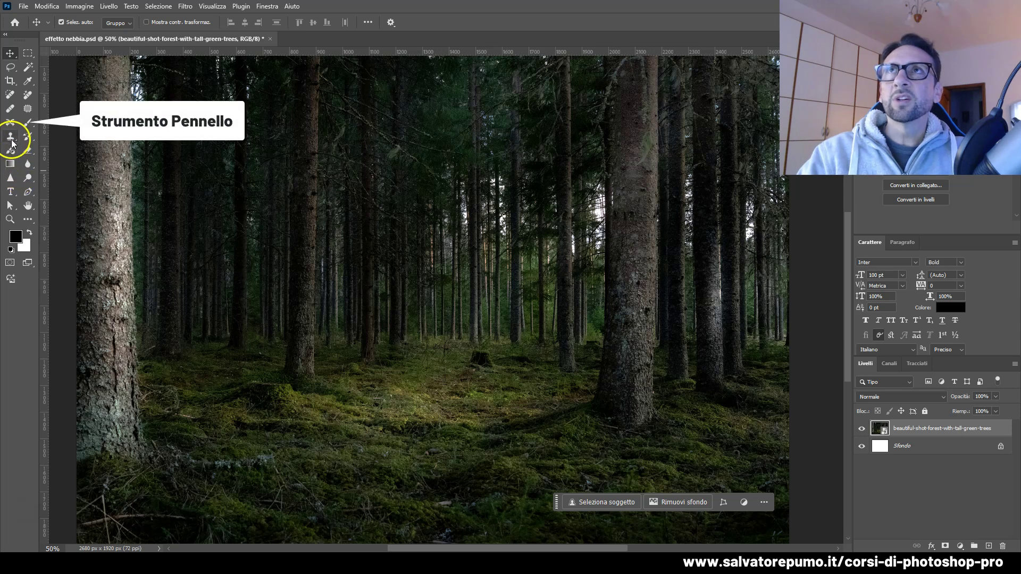
# With the Brush tool active, add a new empty layer and start Importa pennelli from the brush picker
pyautogui.click(25, 128)
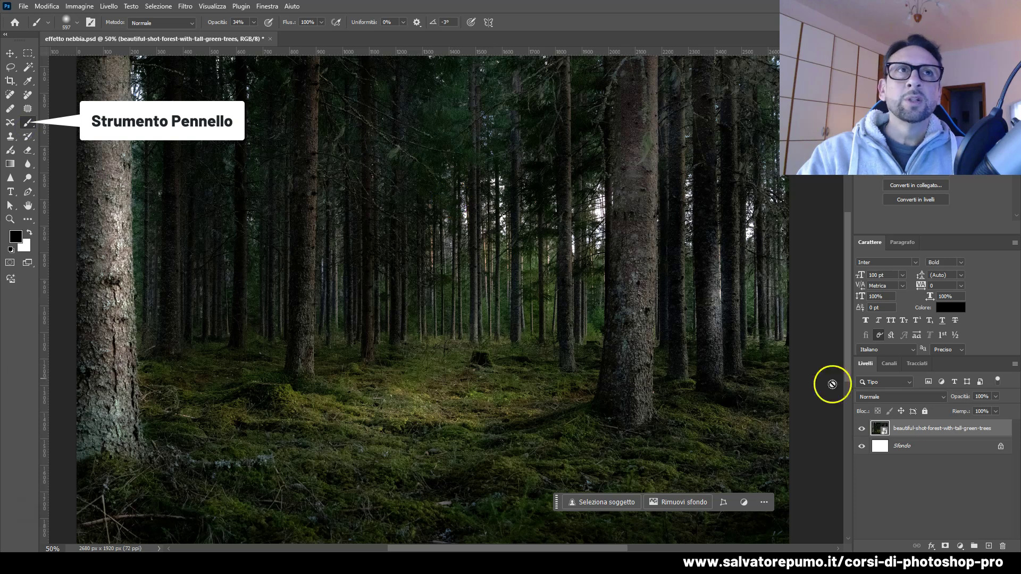
pyautogui.click(989, 546)
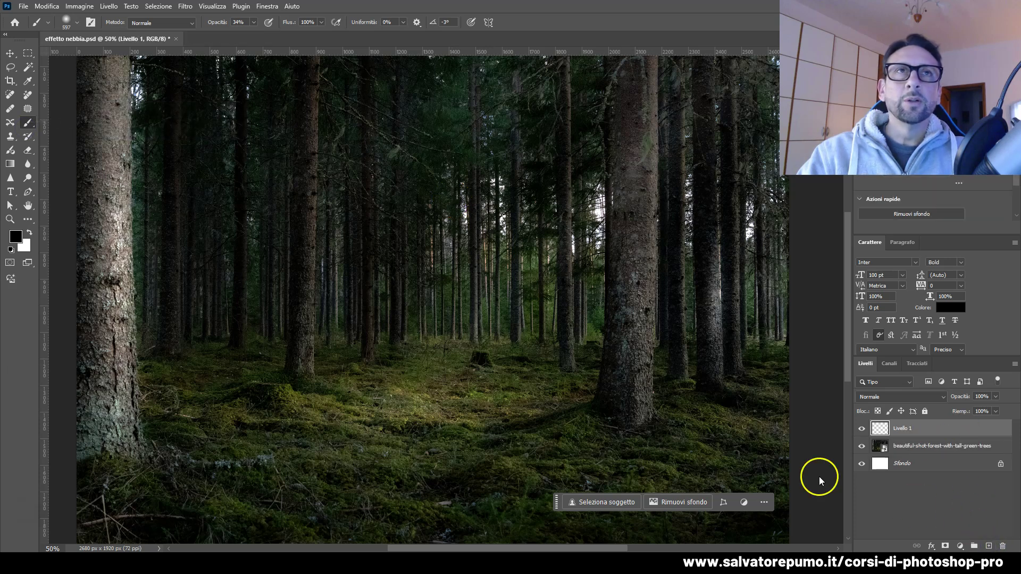
pyautogui.rightClick(378, 270)
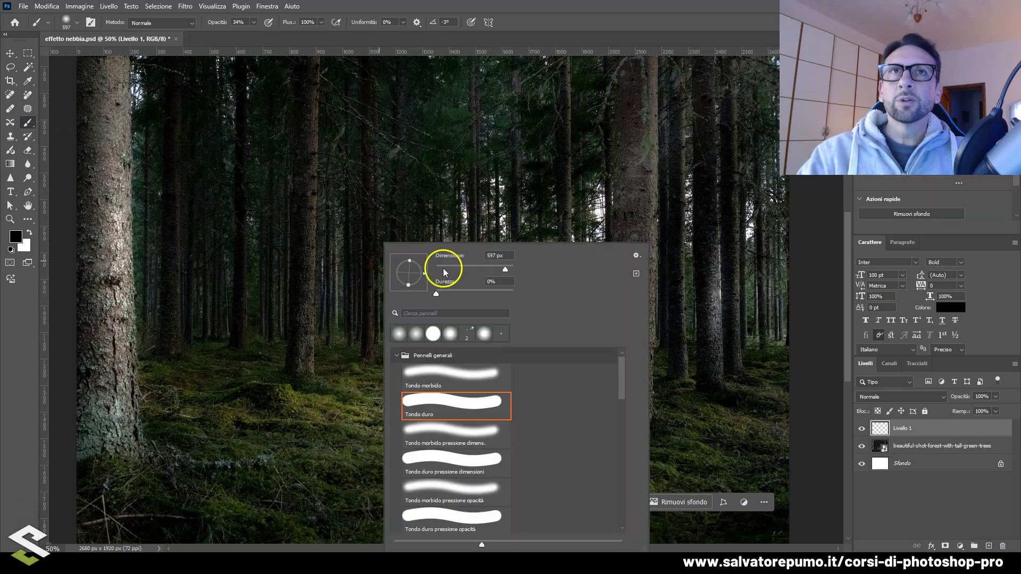
pyautogui.moveTo(621, 367)
pyautogui.mouseDown()
pyautogui.moveTo(620, 388)
pyautogui.moveTo(620, 353)
pyautogui.mouseUp()
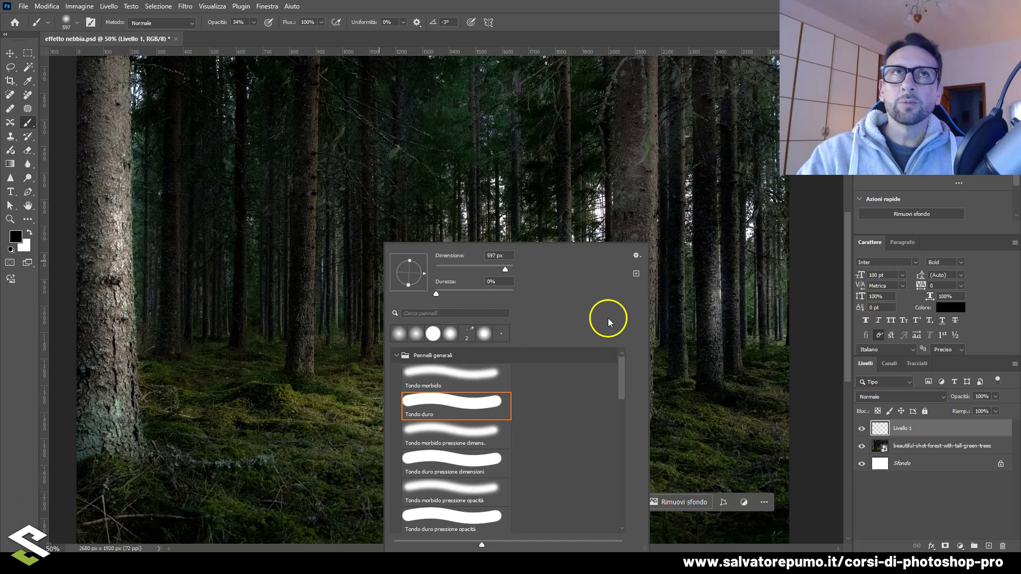
pyautogui.click(635, 257)
pyautogui.click(694, 413)
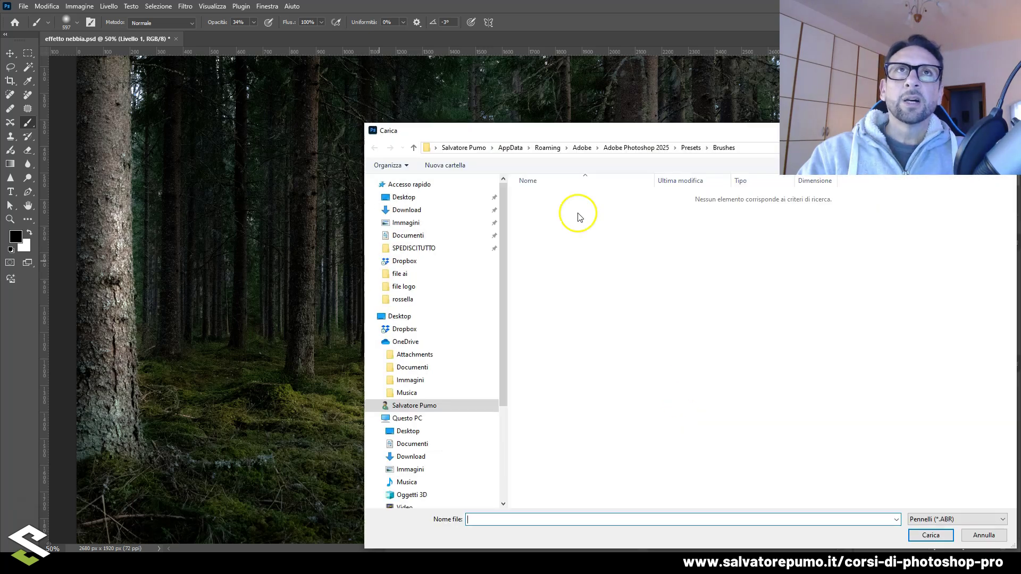
# Cancel the Carica dialog in the Brushes presets folder without loading any file
pyautogui.click(599, 252)
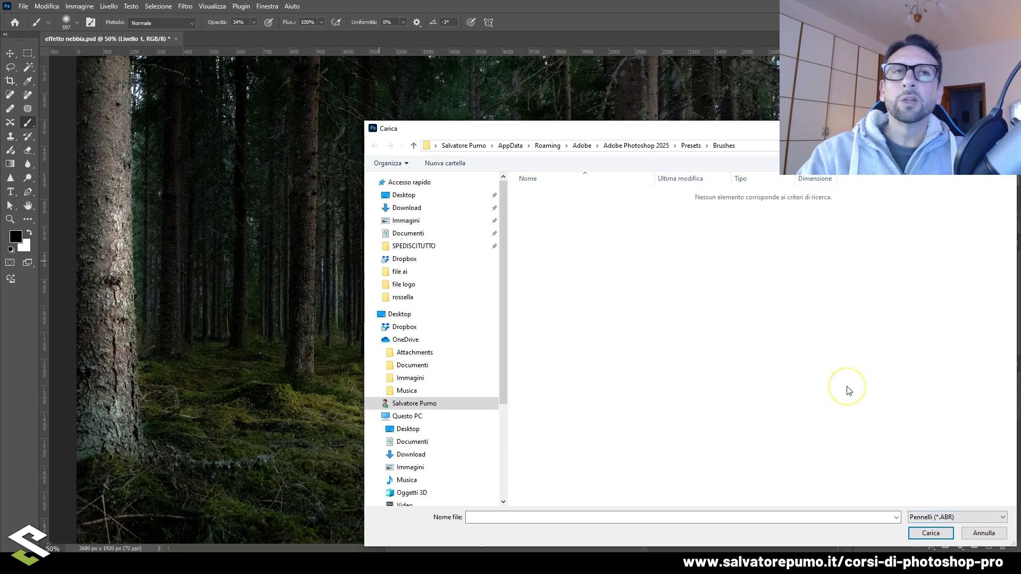
pyautogui.click(931, 533)
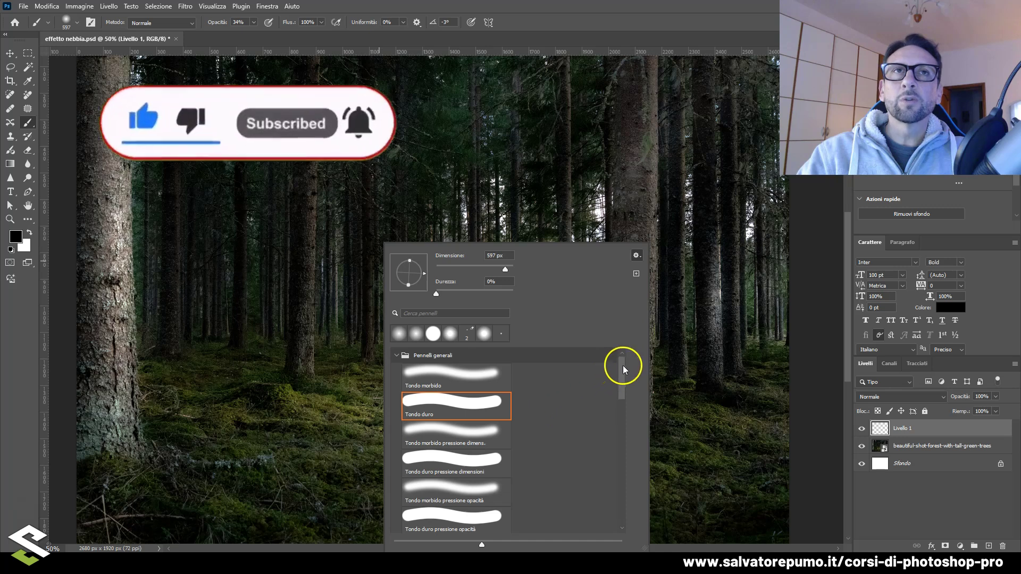
# Choose the sbst01 brush from the smoke-brushes folder in the brush presets
pyautogui.scroll(-2, 620, 378)
pyautogui.moveTo(620, 370); pyautogui.dragTo(624, 490)
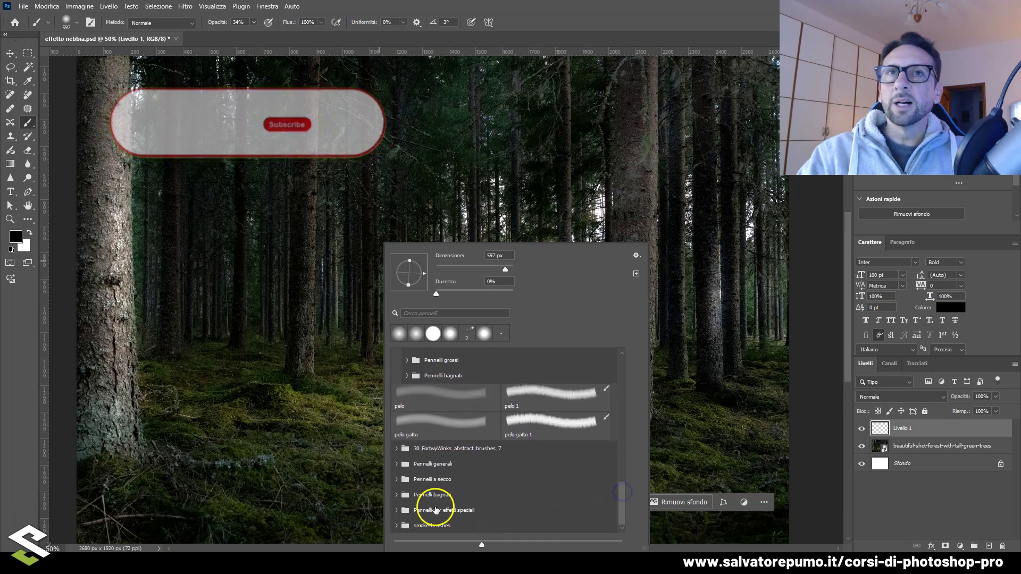
pyautogui.click(397, 525)
pyautogui.scroll(-1, 488, 420)
pyautogui.scroll(-1, 488, 441)
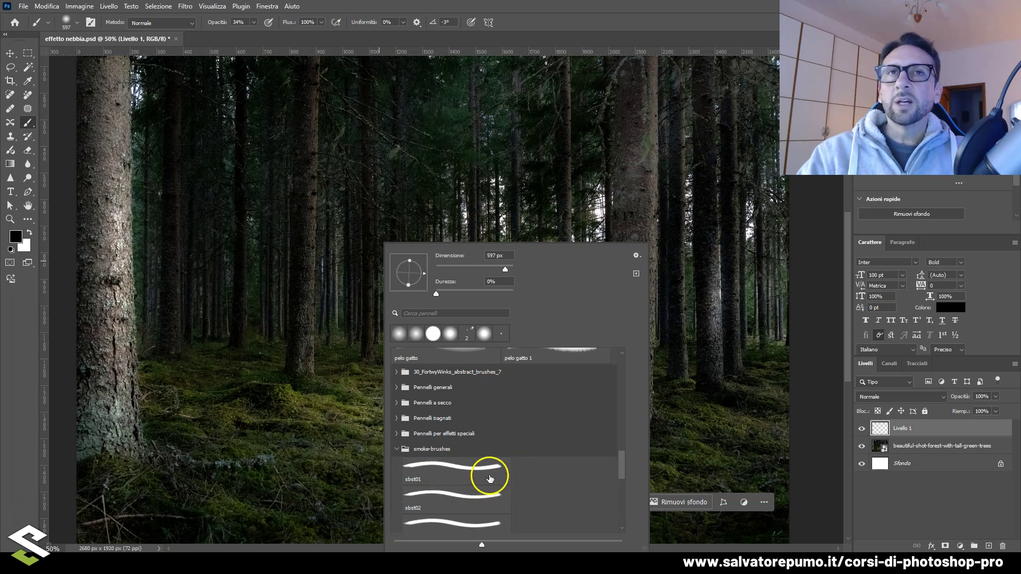
pyautogui.click(485, 471)
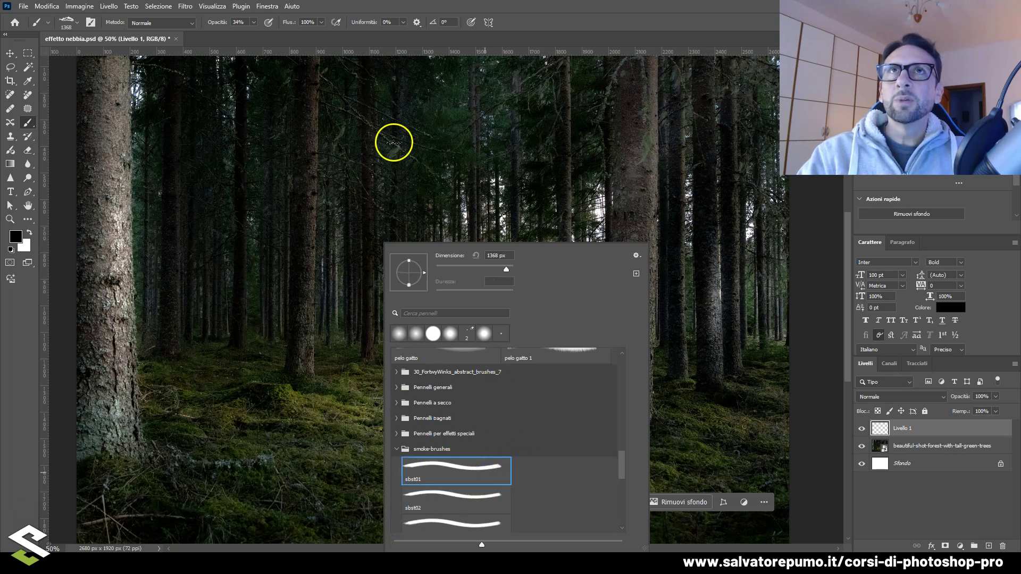
pyautogui.click(391, 141)
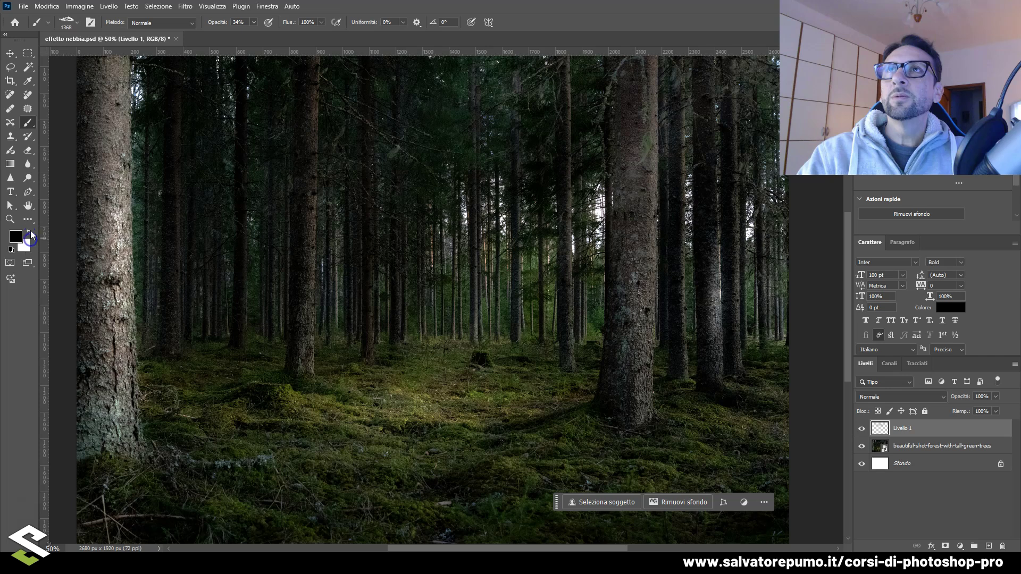
# Paint a white fog stroke across the upper trees, then undo it
pyautogui.click(30, 231)
pyautogui.click(402, 179)
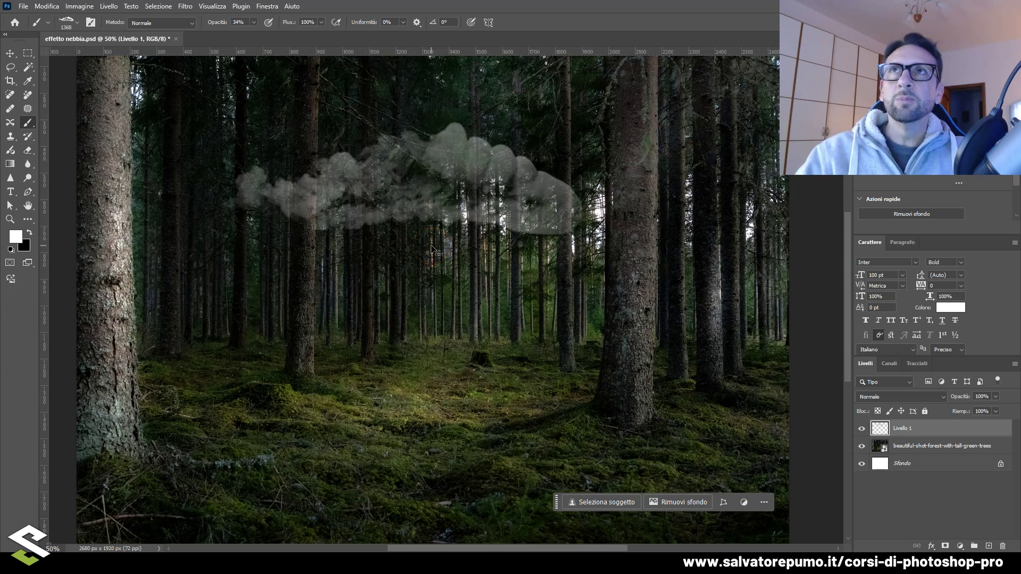
pyautogui.hotkey('ctrl', 'z')
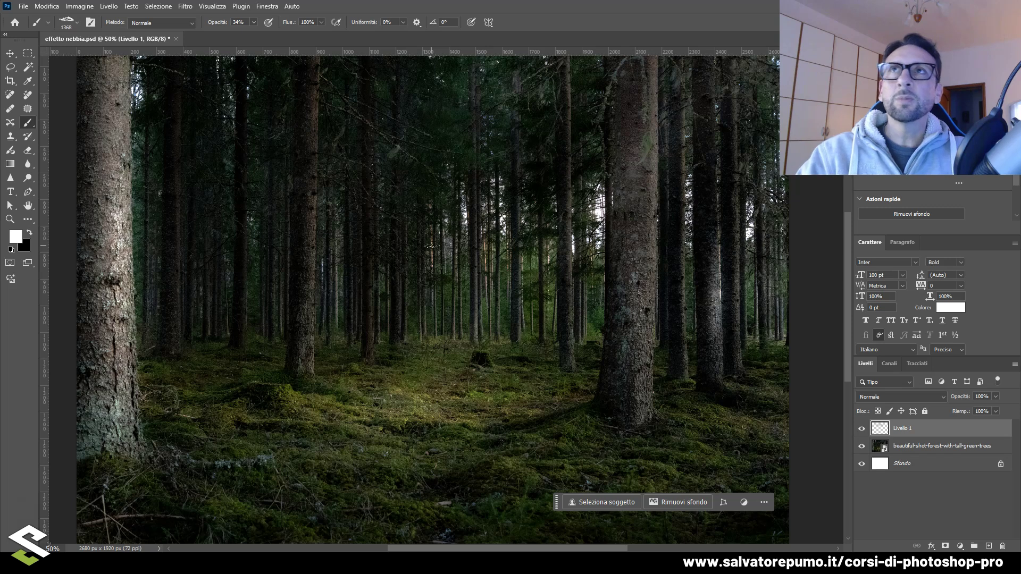
# With the Move tool, zoom out using Ctrl+minus, reselect Livello 1, and open the Filtro menu
pyautogui.click(13, 54)
pyautogui.moveTo(519, 224); pyautogui.dragTo(521, 230)
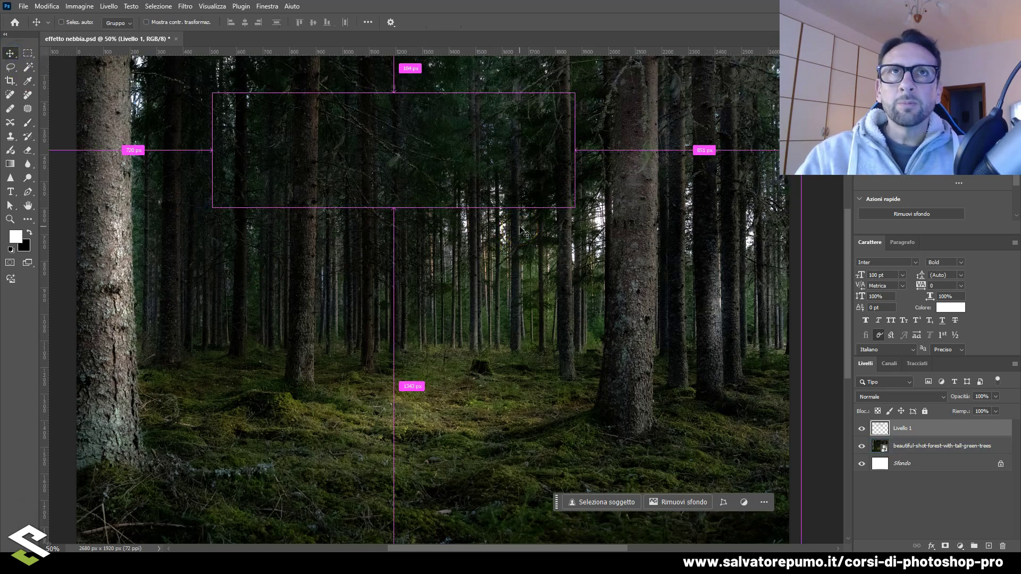
pyautogui.hotkey('ctrl', '-')
pyautogui.click(665, 290)
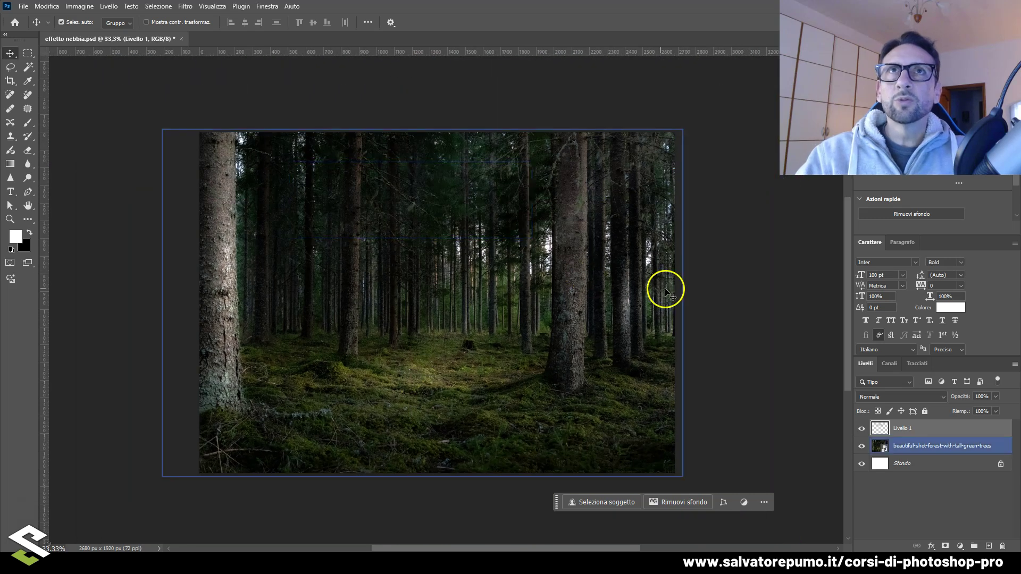
pyautogui.moveTo(608, 280); pyautogui.dragTo(643, 271)
pyautogui.click(945, 431)
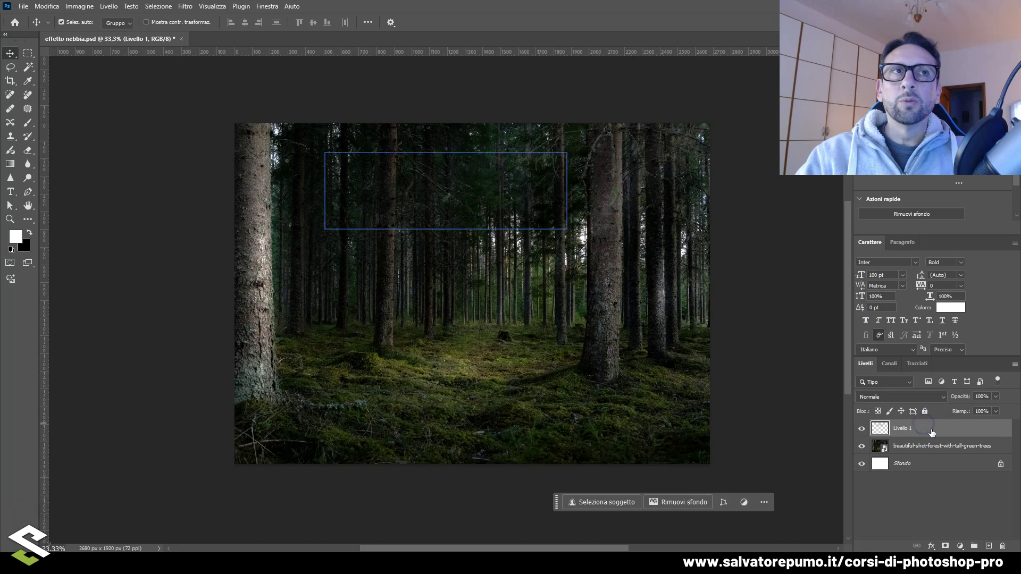
pyautogui.click(187, 6)
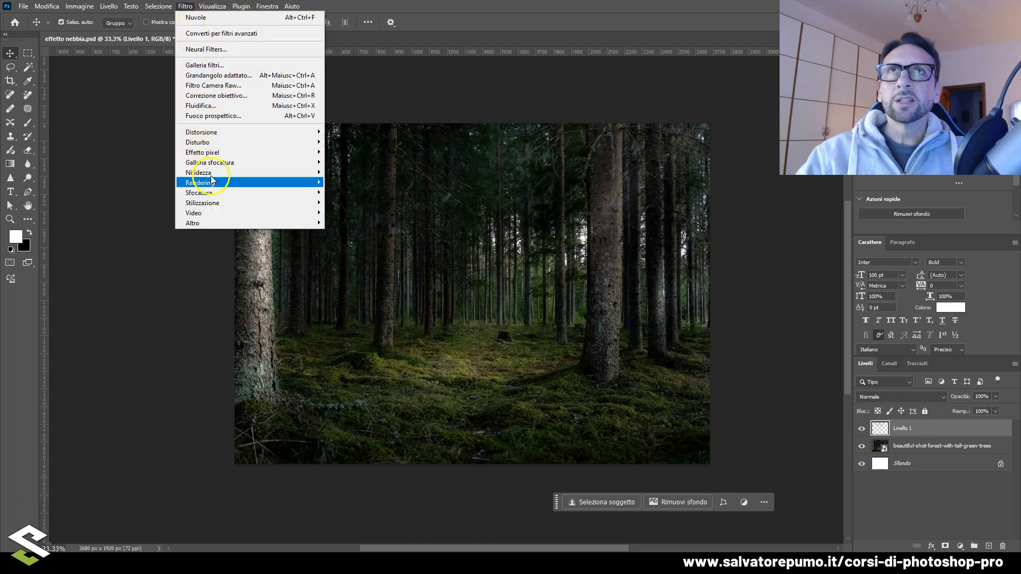
pyautogui.moveTo(213, 183)
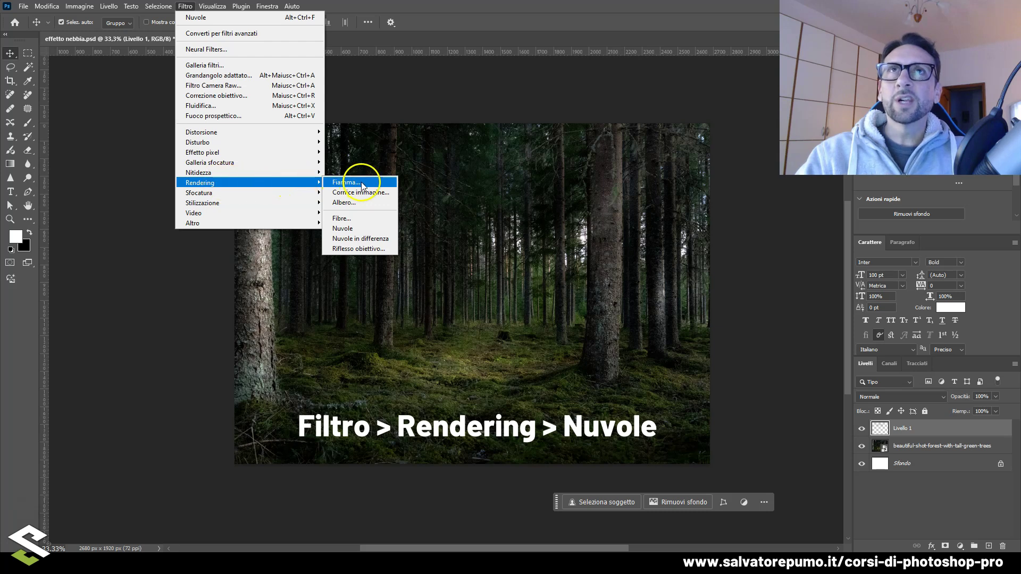
# Apply Filtro > Rendering > Nuvole to fill Livello 1 with grey clouds
pyautogui.click(360, 229)
pyautogui.click(364, 224)
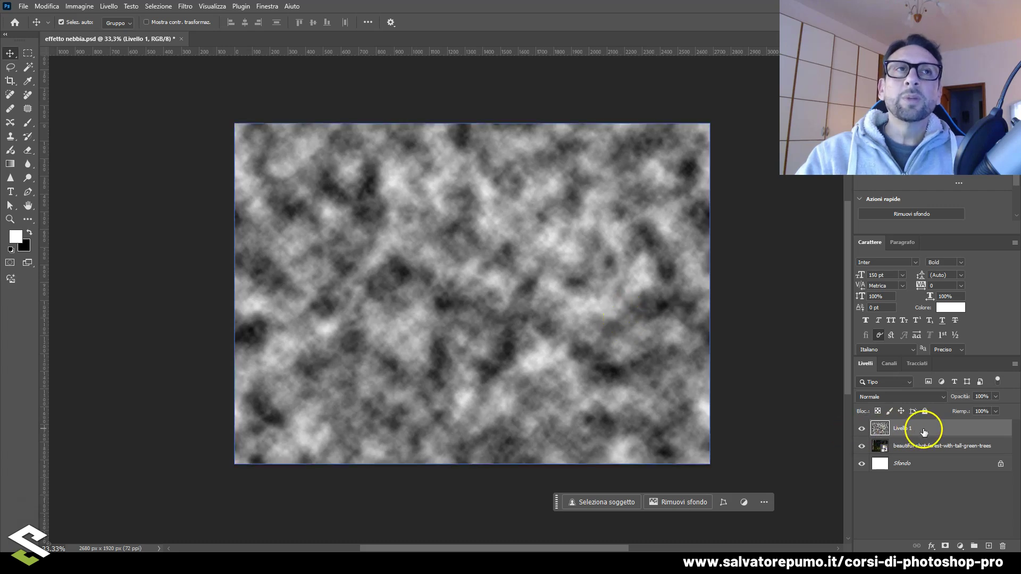
# Set the clouds layer to Scolora blend mode at 43% opacity
pyautogui.click(938, 397)
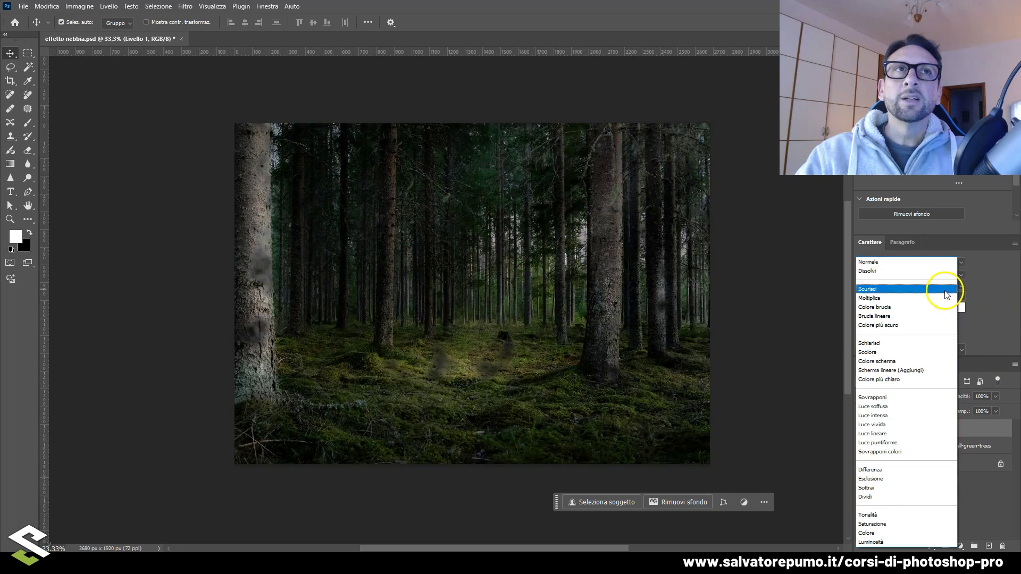
pyautogui.click(881, 353)
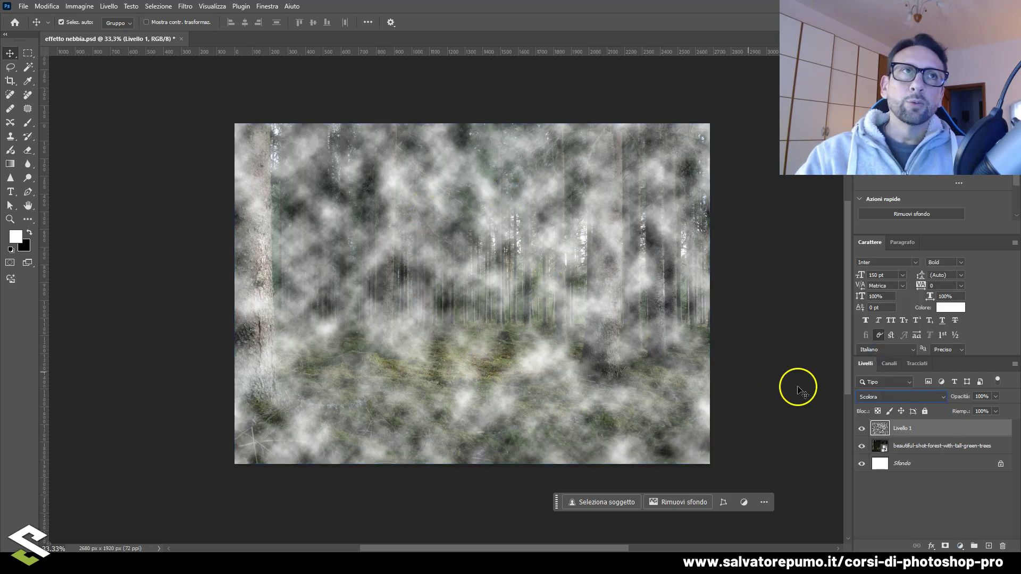
pyautogui.click(995, 396)
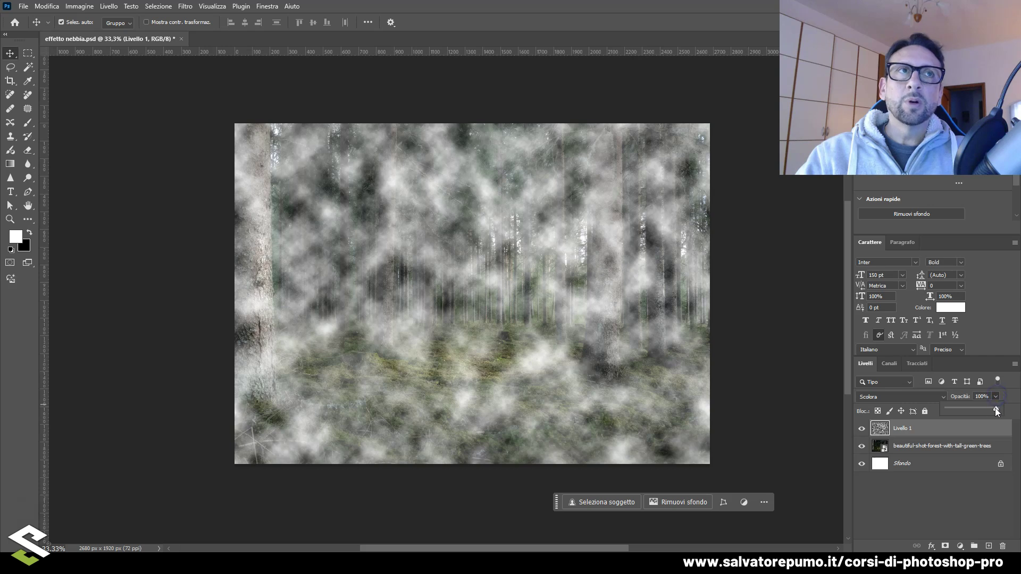
pyautogui.moveTo(967, 405); pyautogui.dragTo(967, 405)
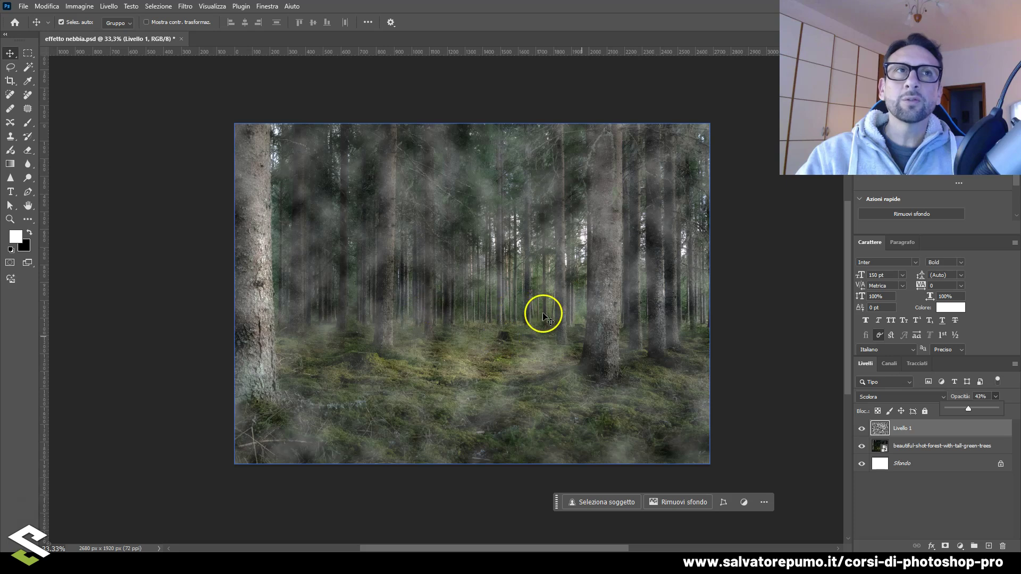
pyautogui.press('ctrl')
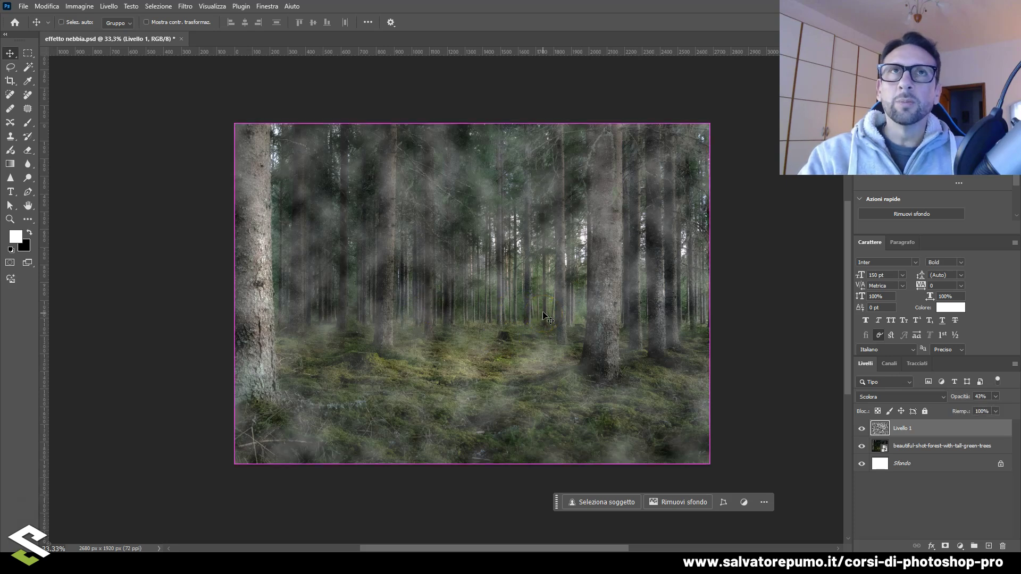
pyautogui.hotkey('ctrl', 't')
# Scale the fog layer up to about 113% and shift it up and to the left
pyautogui.moveTo(710, 293); pyautogui.dragTo(914, 267)
pyautogui.moveTo(496, 301); pyautogui.dragTo(465, 277)
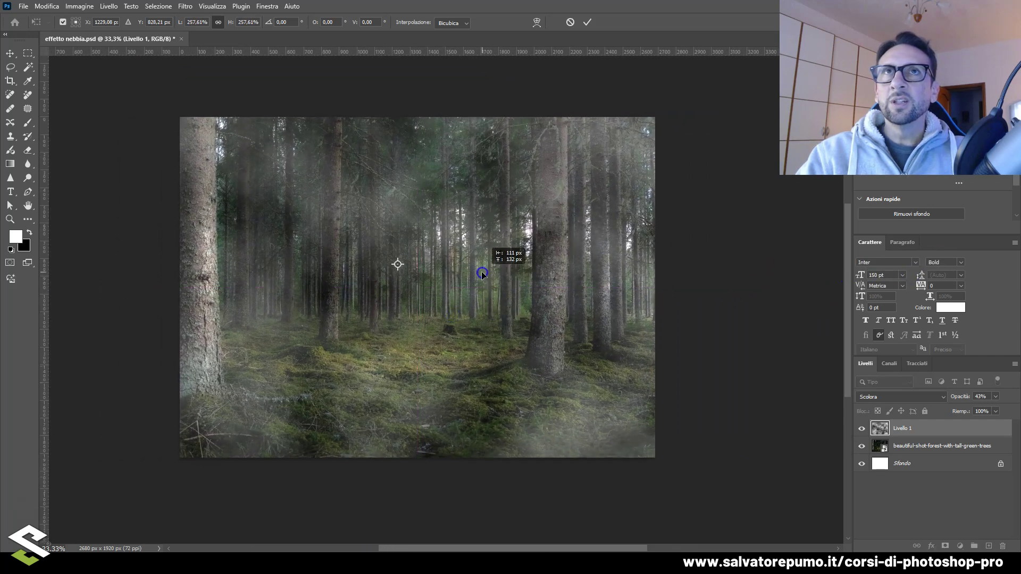
pyautogui.moveTo(531, 297); pyautogui.dragTo(527, 295)
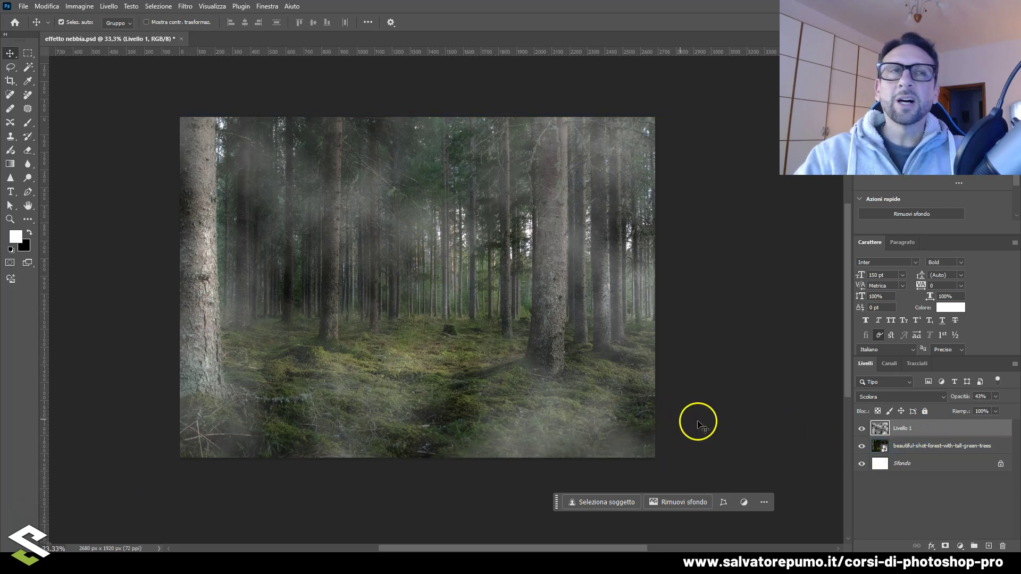
# Add a layer mask to the fog layer and pick the Tondo morbido soft round brush
pyautogui.click(944, 547)
pyautogui.click(905, 429)
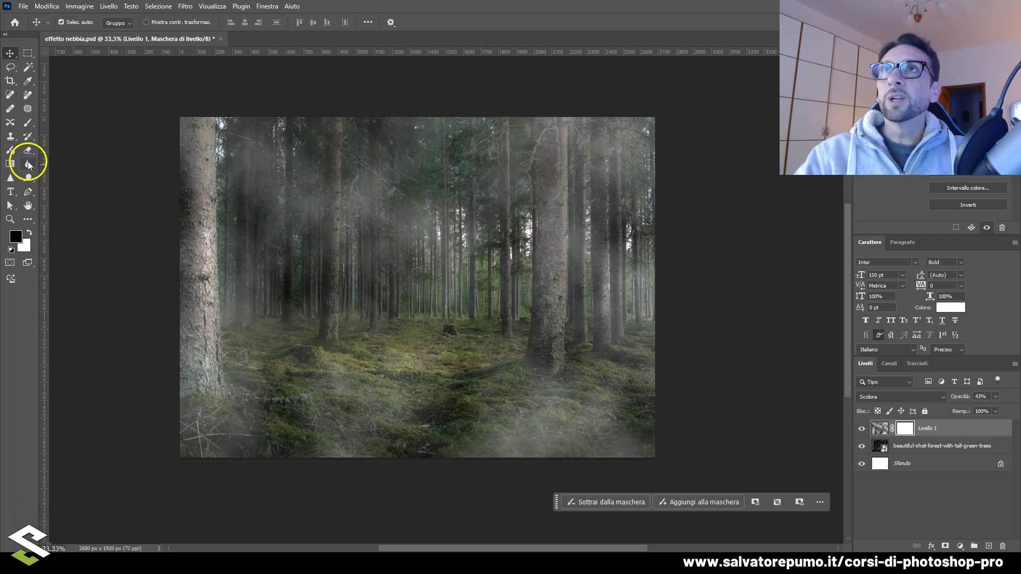
pyautogui.click(29, 125)
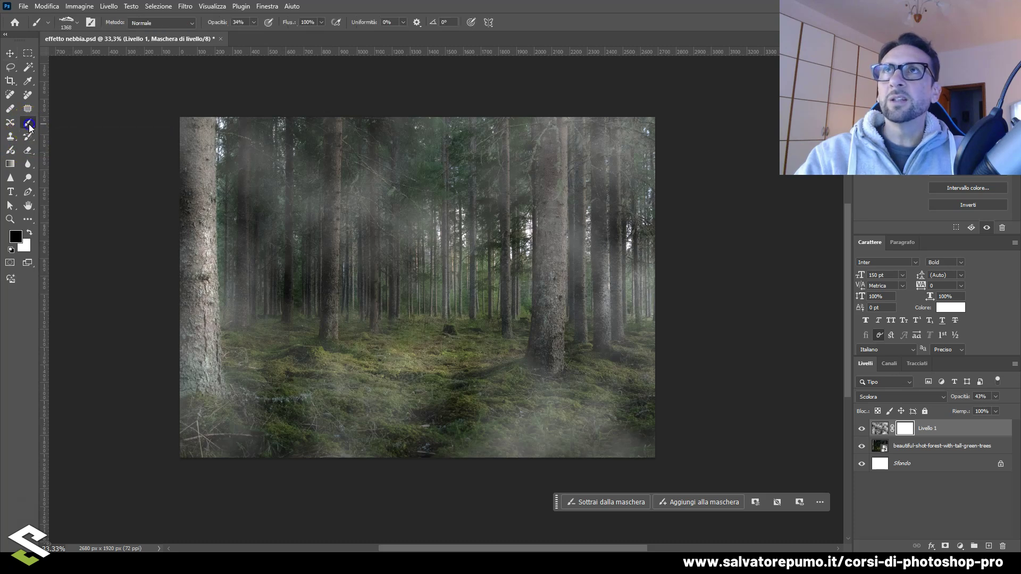
pyautogui.rightClick(474, 263)
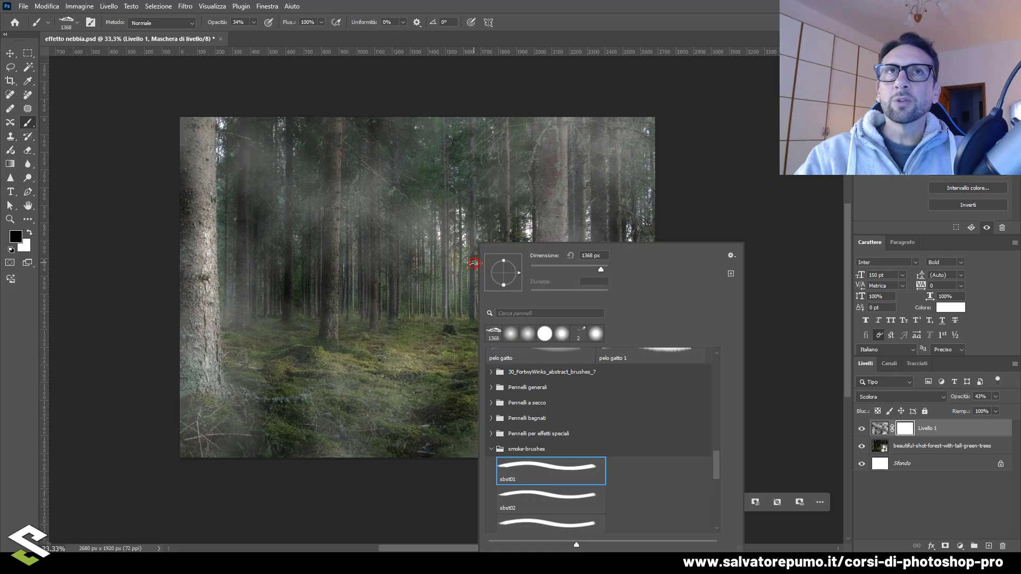
pyautogui.scroll(2, 558, 417)
pyautogui.scroll(2, 558, 417)
pyautogui.moveTo(713, 457); pyautogui.dragTo(725, 344)
pyautogui.click(557, 383)
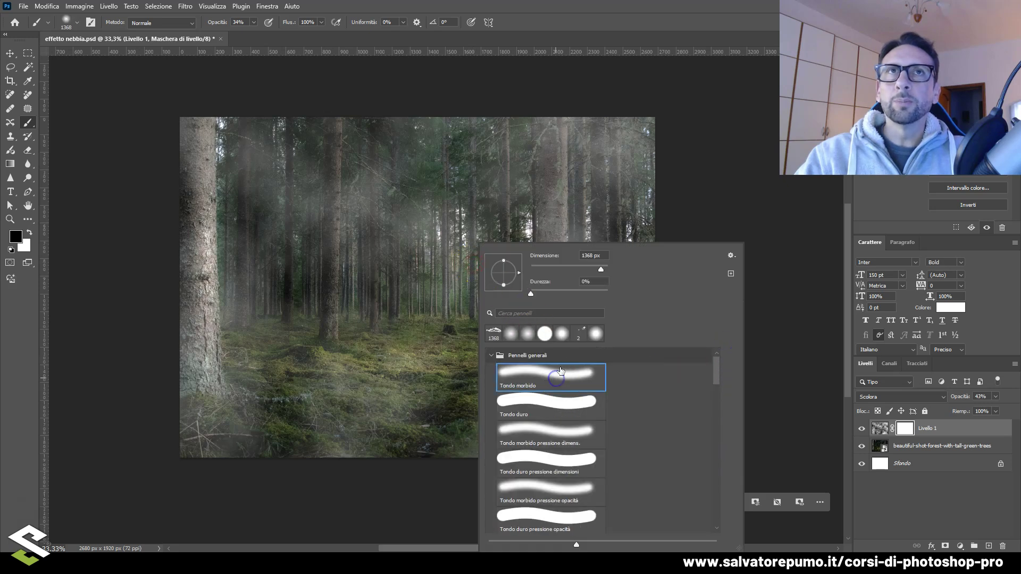
pyautogui.click(473, 197)
# Enlarge the brush to 1572 px and paint the fog out of the bottom-left and bottom-right ground
pyautogui.moveTo(445, 363); pyautogui.dragTo(455, 353)
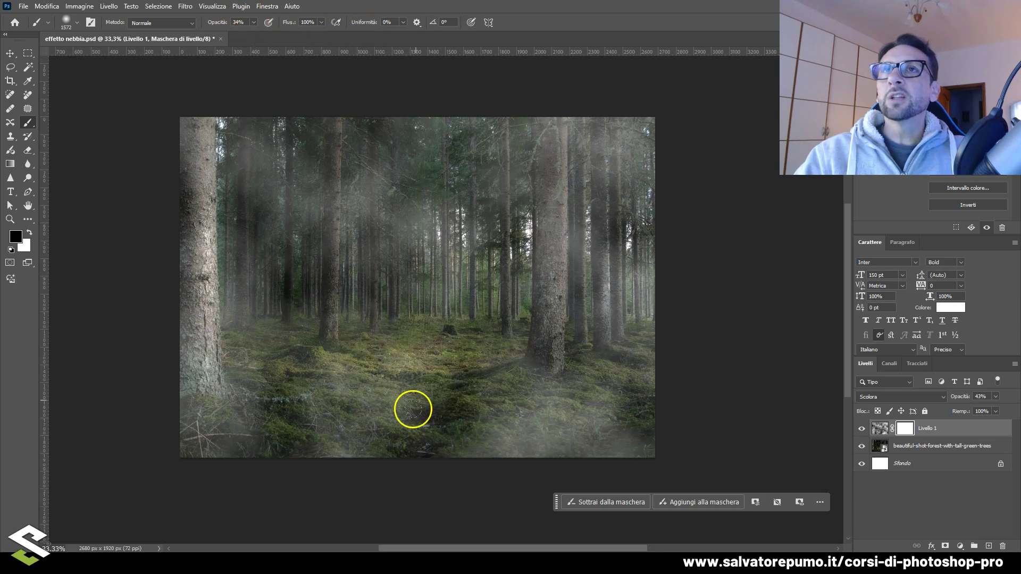
pyautogui.moveTo(186, 434); pyautogui.dragTo(255, 445)
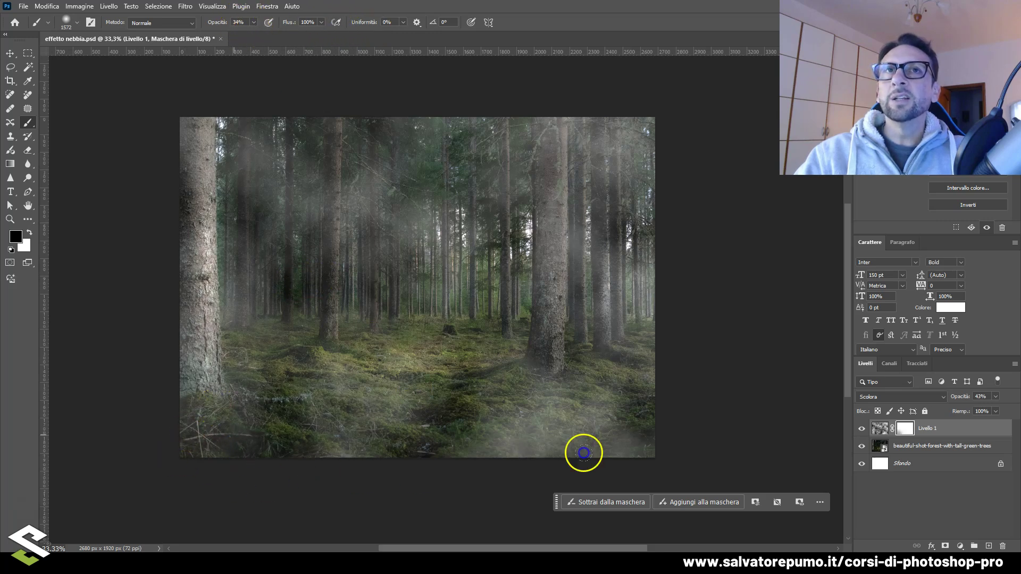
pyautogui.moveTo(725, 435); pyautogui.dragTo(314, 469)
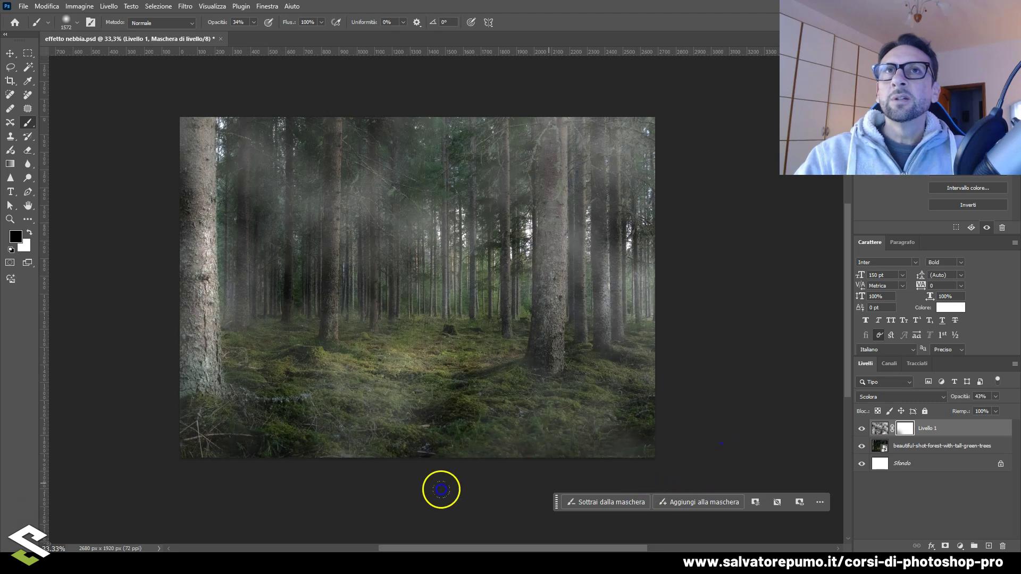